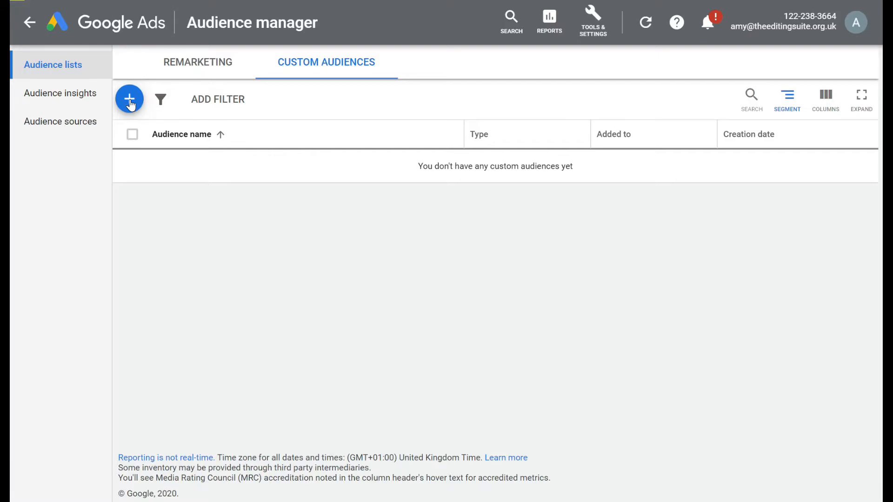
Start a new custom affinity audience and name it "Running"
left_click(130, 104)
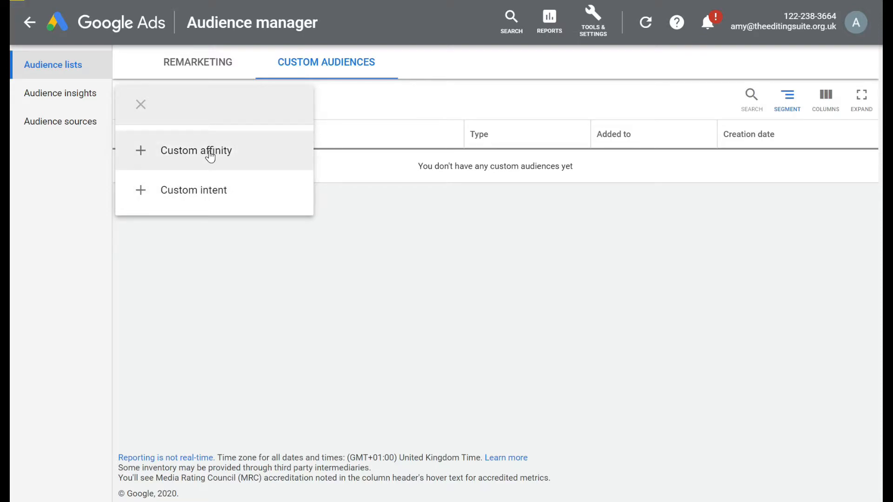
left_click(210, 157)
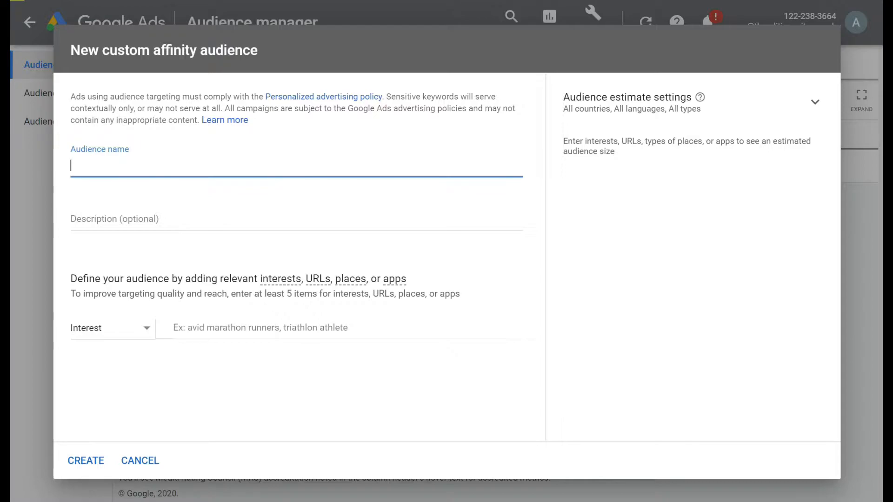
type("Running")
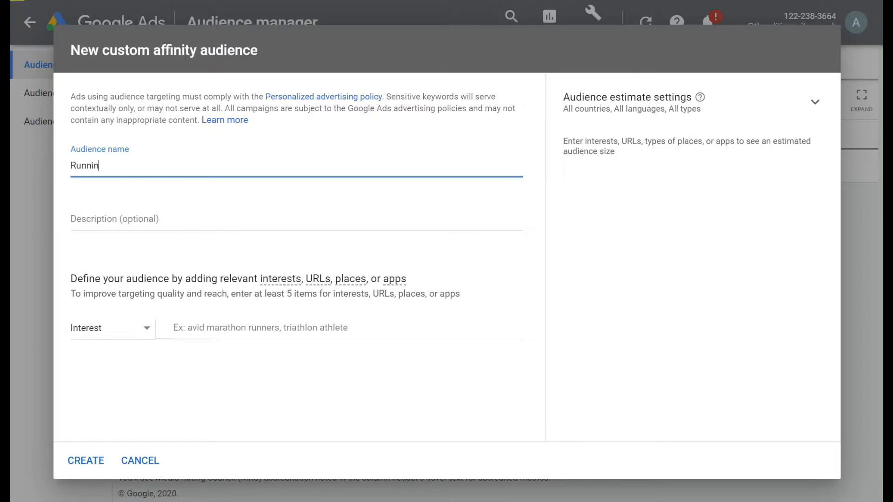
Add "running" as an interest that defines the affinity audience
left_click(148, 328)
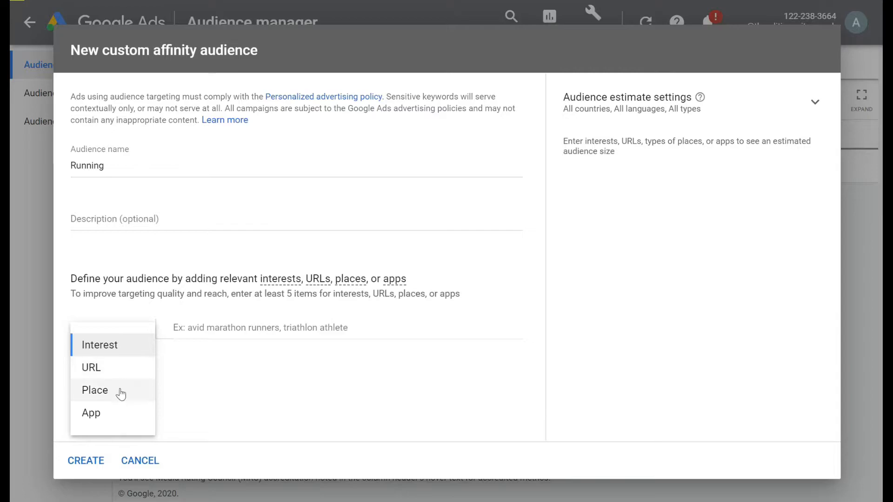
left_click(132, 353)
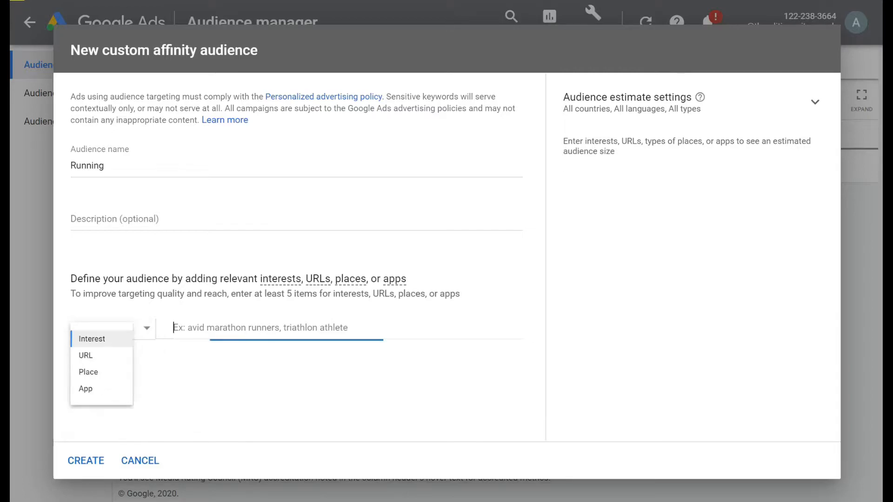
type("runners")
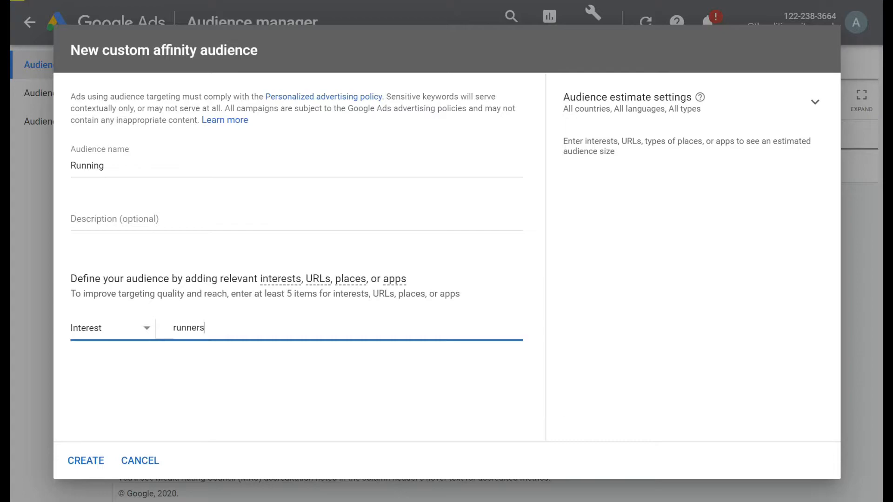
key("BackSpace")
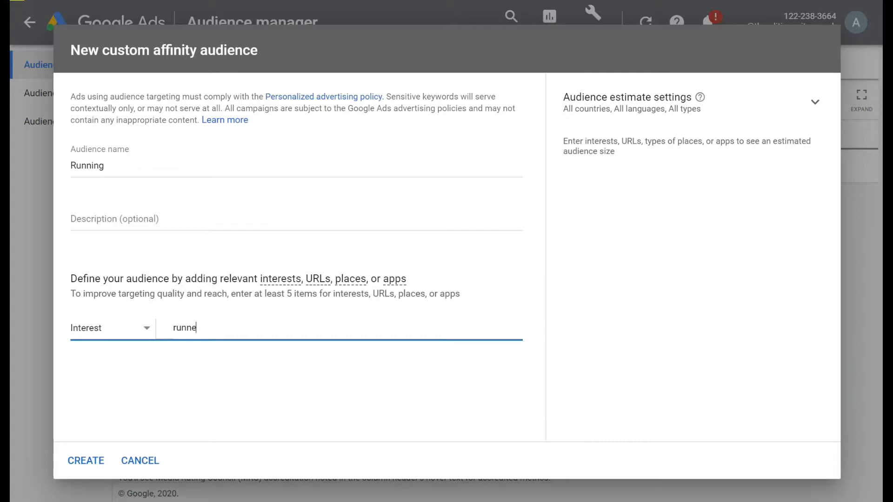
type("ing")
key("Return")
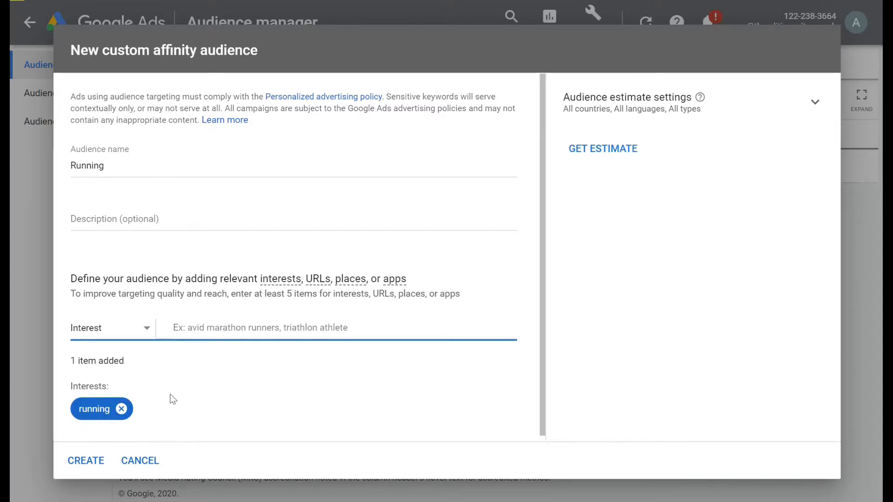
Get the audience estimate and review the weekly impressions and top website topics
left_click(606, 149)
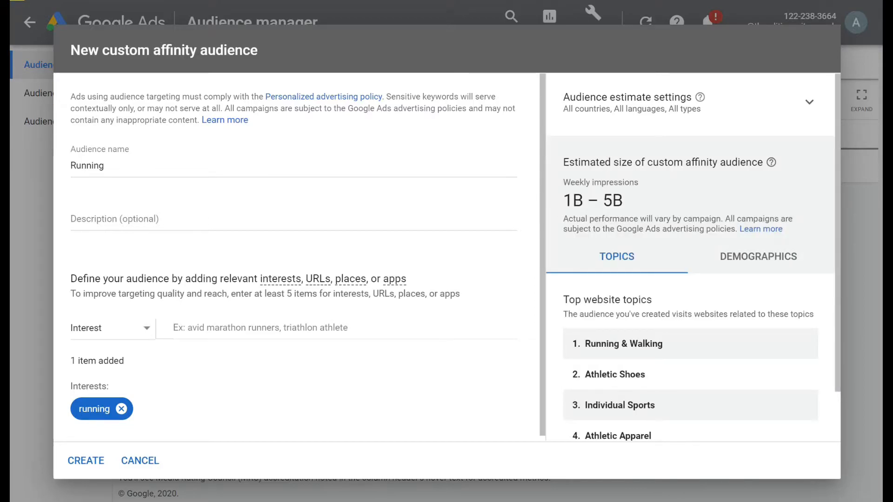
left_click_drag(560, 200, 633, 200)
left_click(630, 200)
scroll(666, 267, "down", 1)
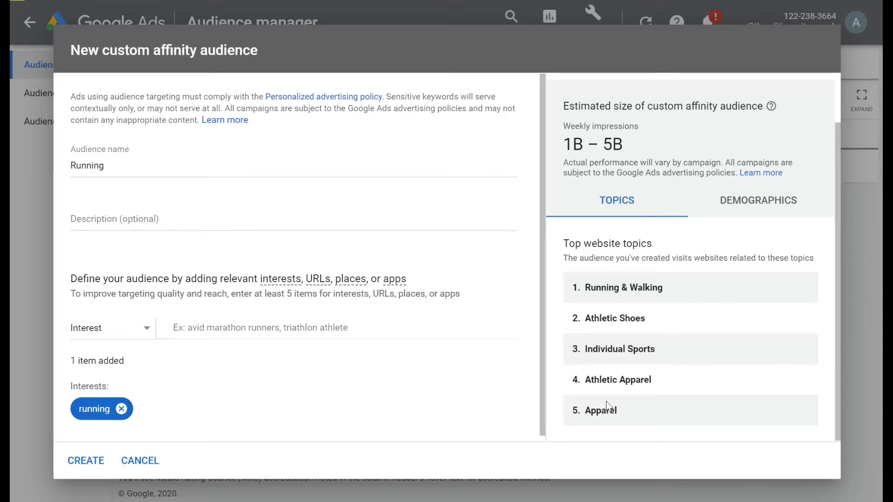
Add "marathon running" as a second interest for the affinity audience
left_click(186, 328)
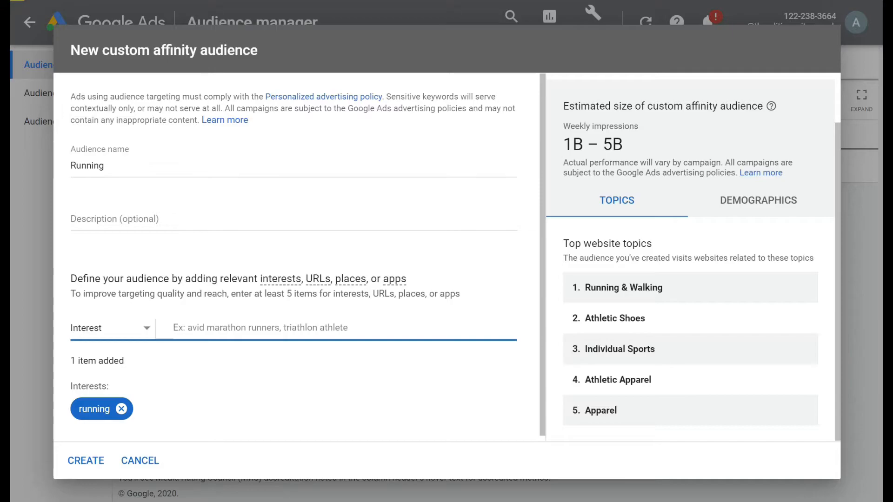
type("marathon running")
key("Return")
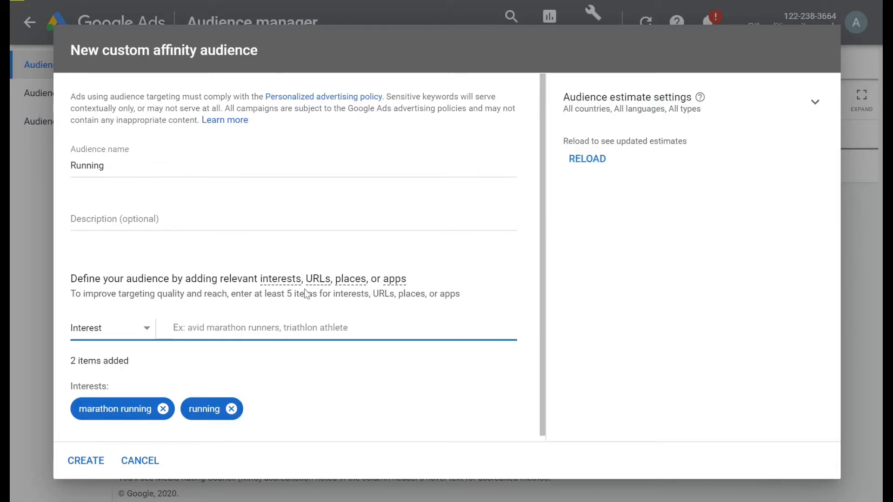
Reload the audience estimate and check the updated weekly impressions
left_click(592, 161)
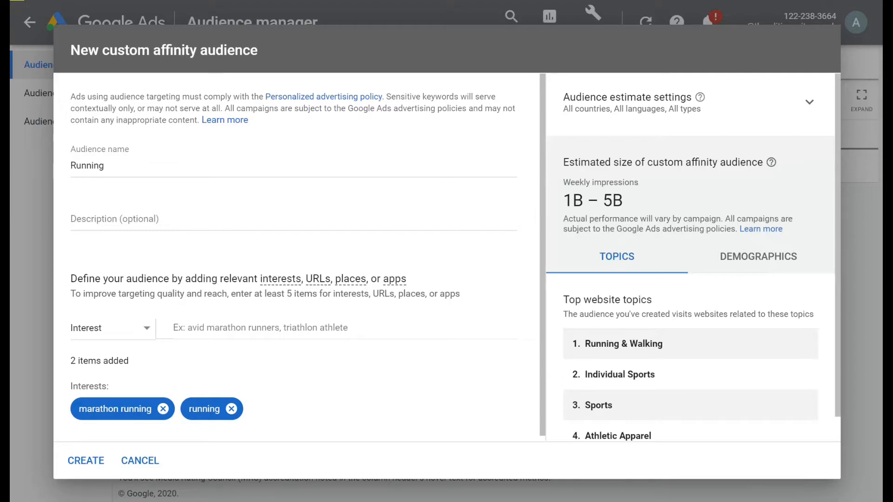
left_click_drag(561, 200, 623, 205)
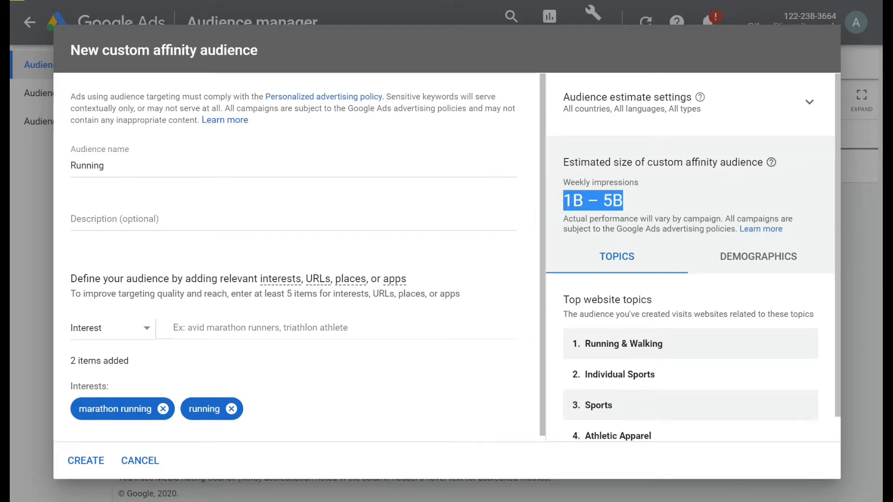
left_click(564, 196)
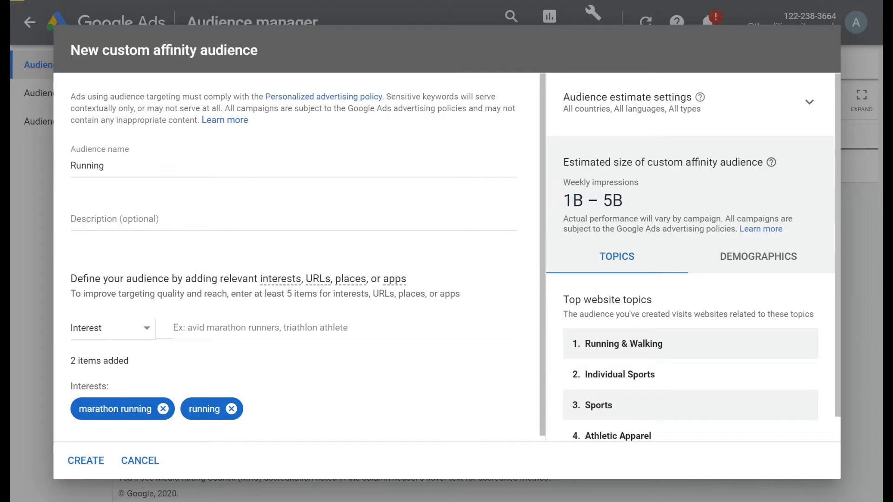
Set the estimate's country to United Kingdom and create the custom affinity audience
left_click(810, 103)
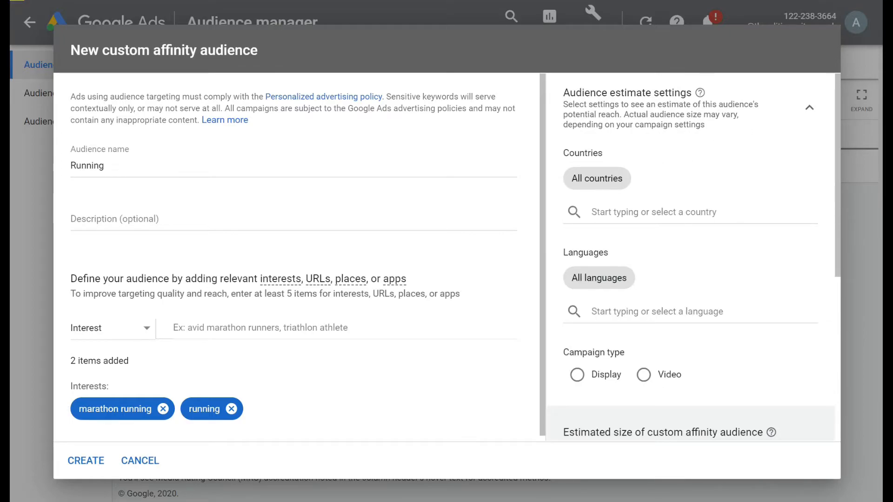
left_click(653, 212)
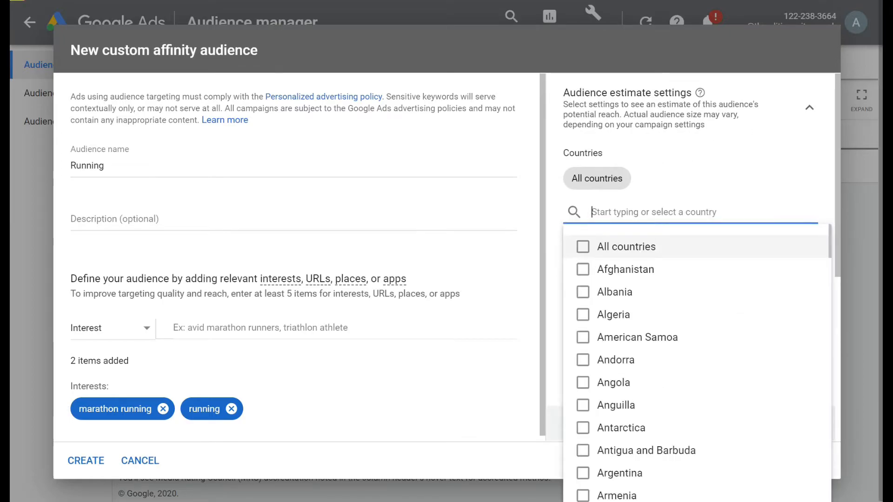
type("united")
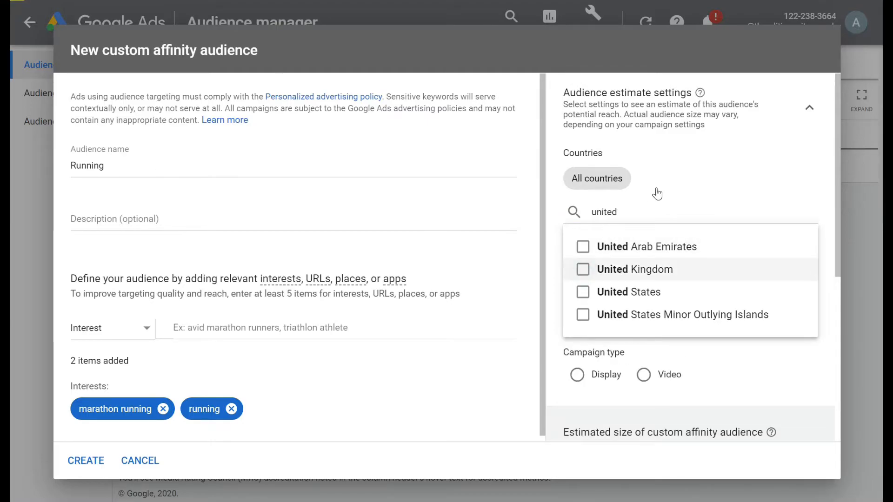
key("Return")
left_click(698, 182)
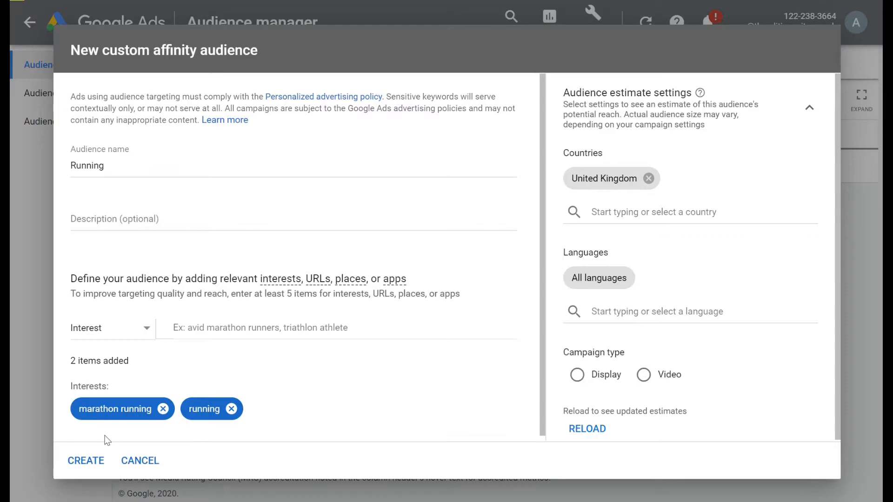
left_click(86, 462)
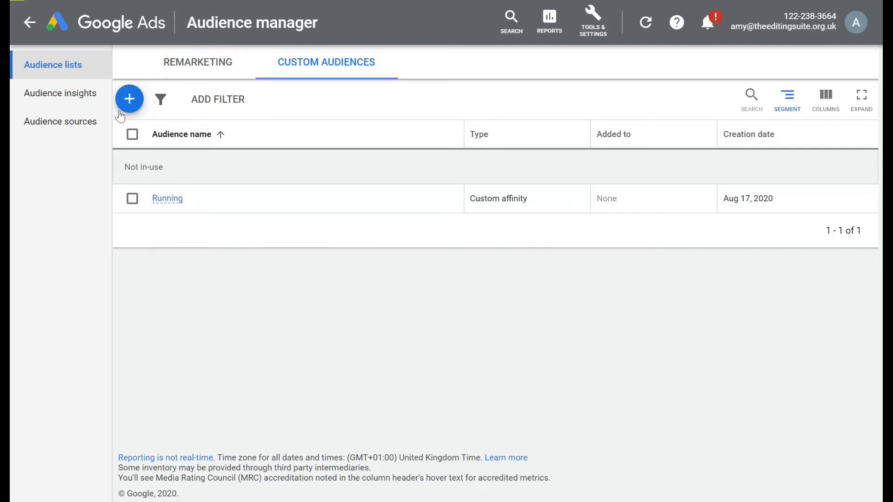
Start a new custom intent audience and name it "running shoes"
left_click(130, 100)
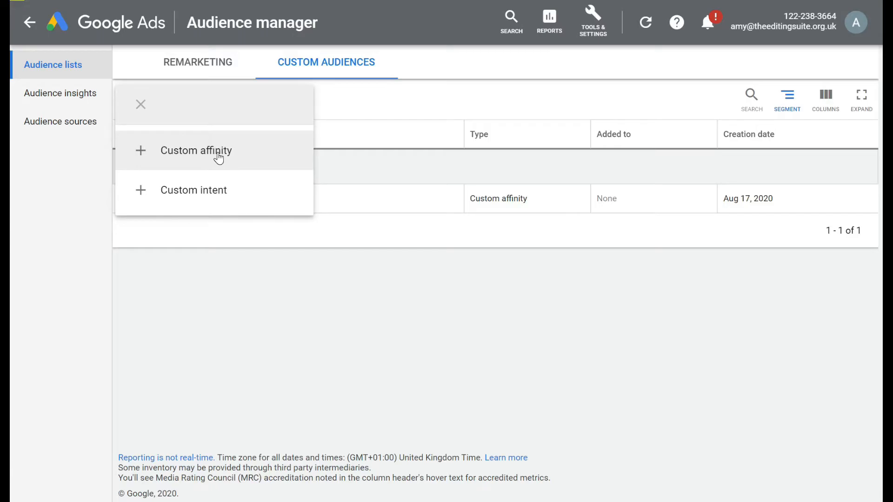
left_click(189, 201)
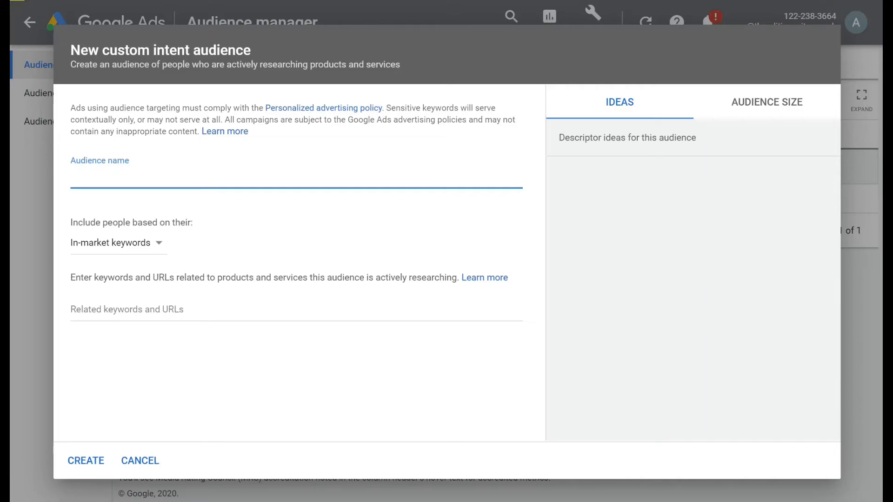
type("runnings shoes")
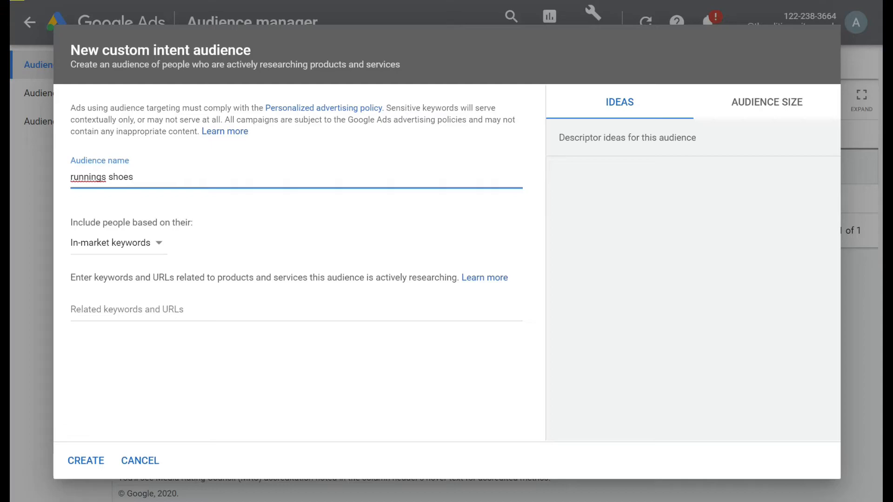
right_click(95, 178)
left_click(130, 190)
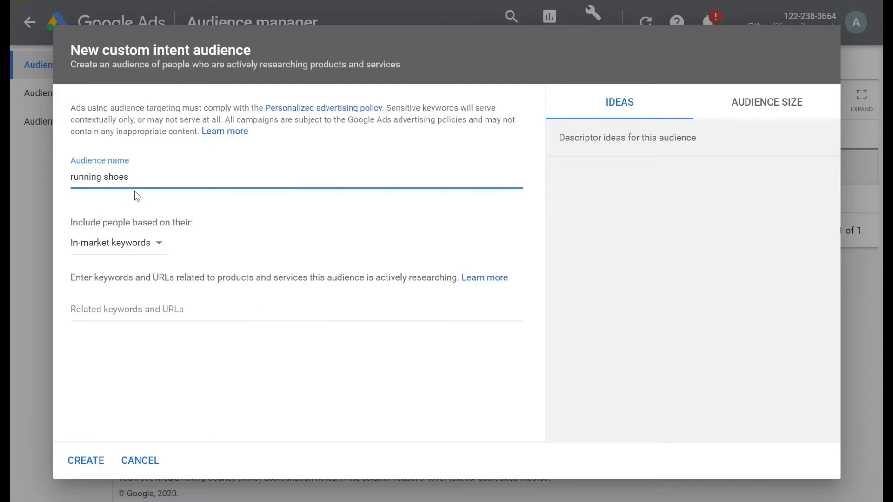
Base the intent audience on Google search terms and add the term "running shoes"
left_click(158, 243)
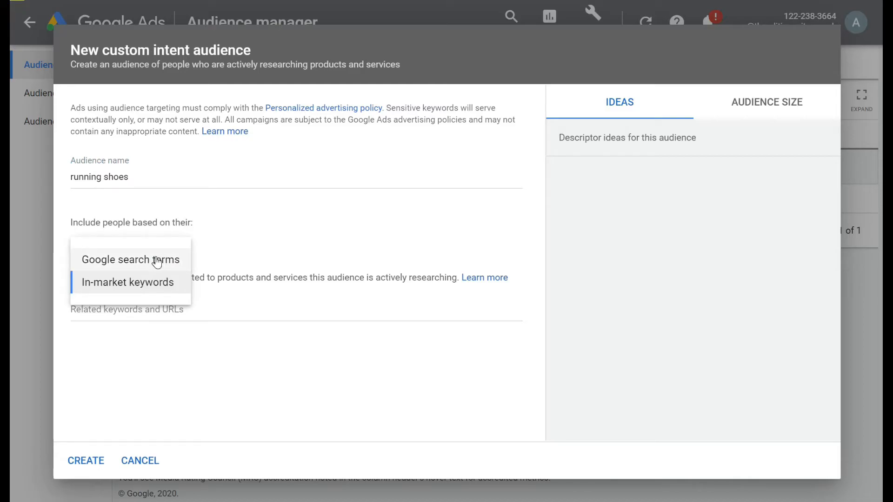
left_click(156, 260)
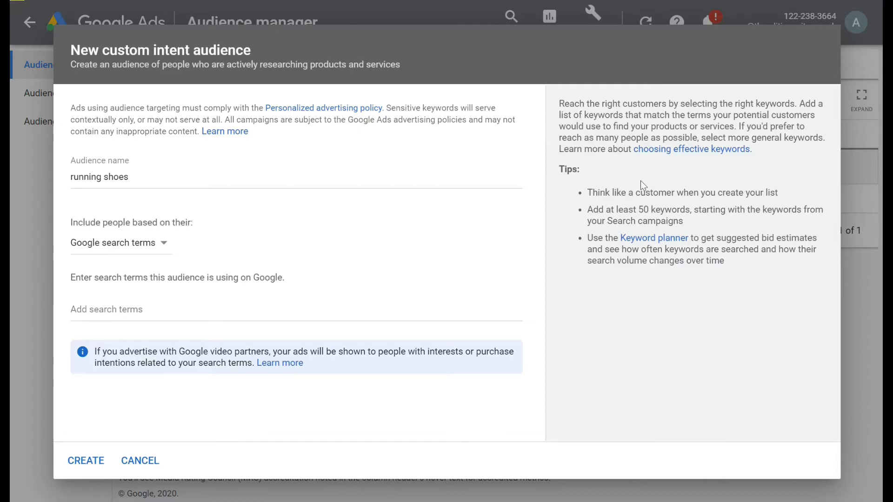
left_click_drag(638, 210, 690, 209)
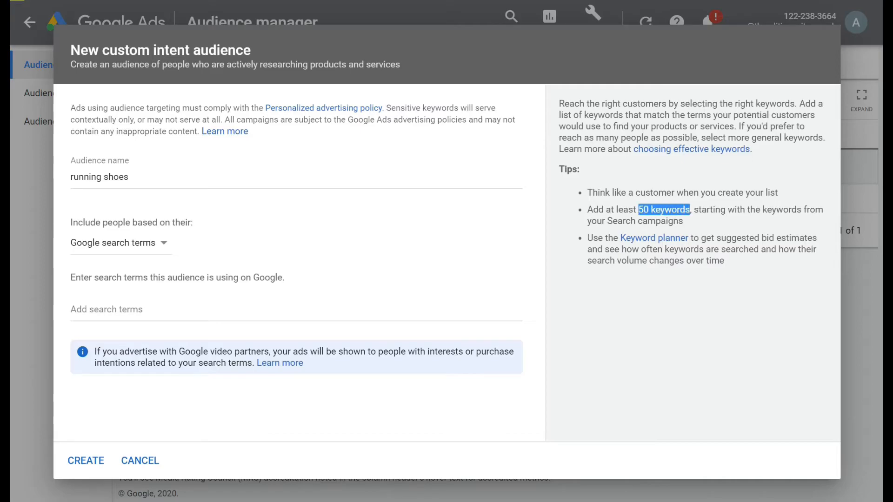
left_click(305, 306)
type("running shoes")
key("Return")
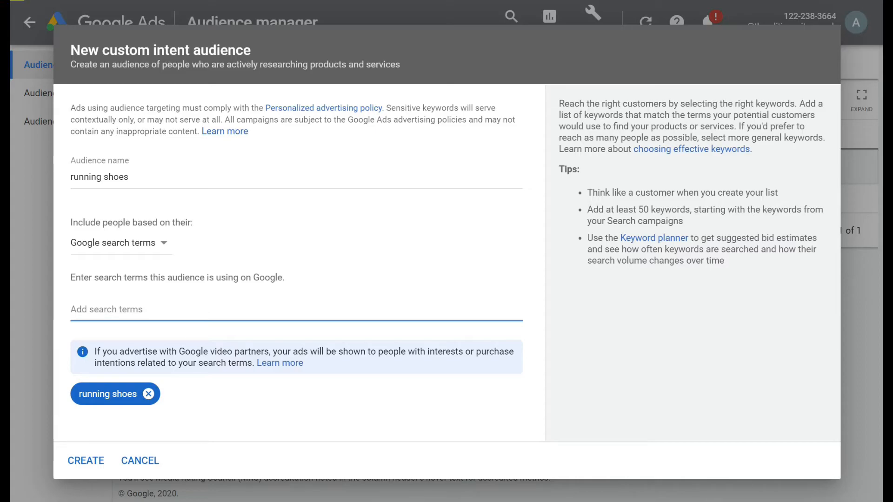
Add the search terms "marathon running shoes" and "specialist marathon running shoes" to the intent audience
left_click_drag(623, 239, 582, 253)
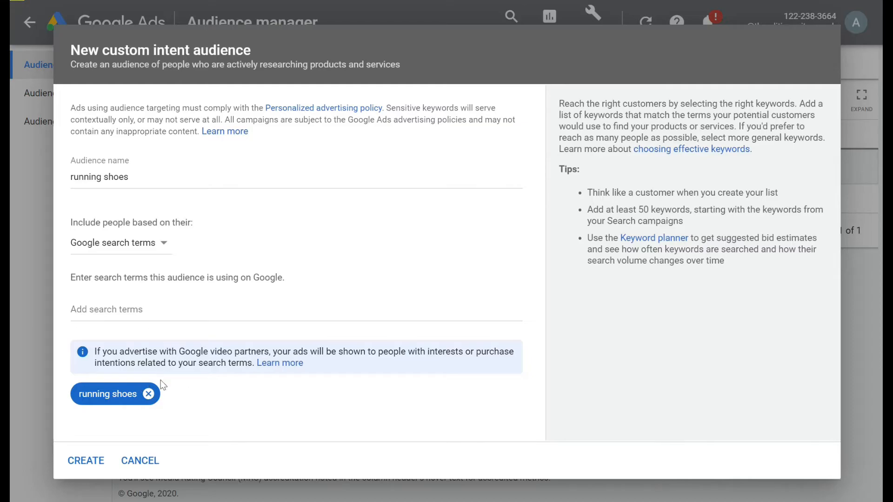
left_click(175, 303)
type("marathon running shoes")
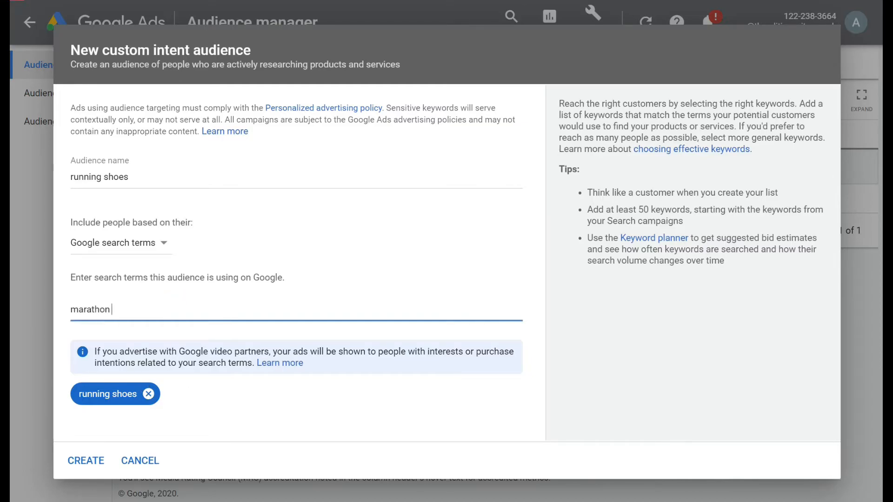
key("Return")
type("specialist marathon running shoes")
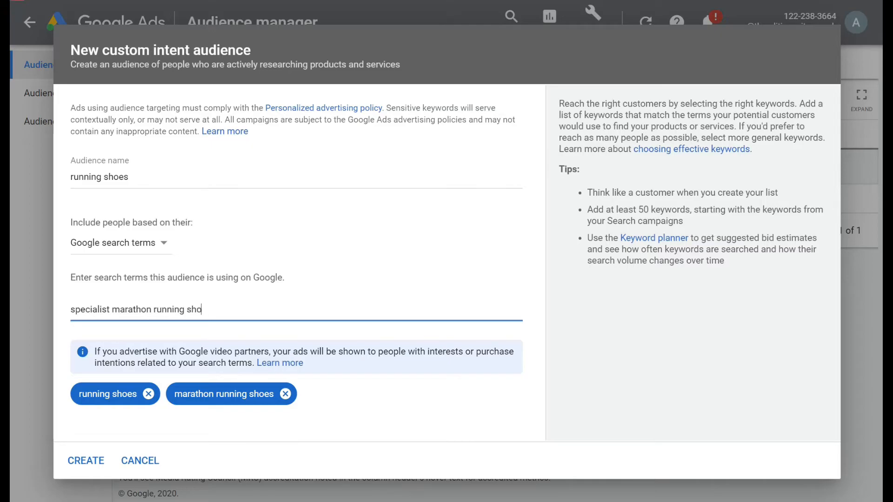
key("Return")
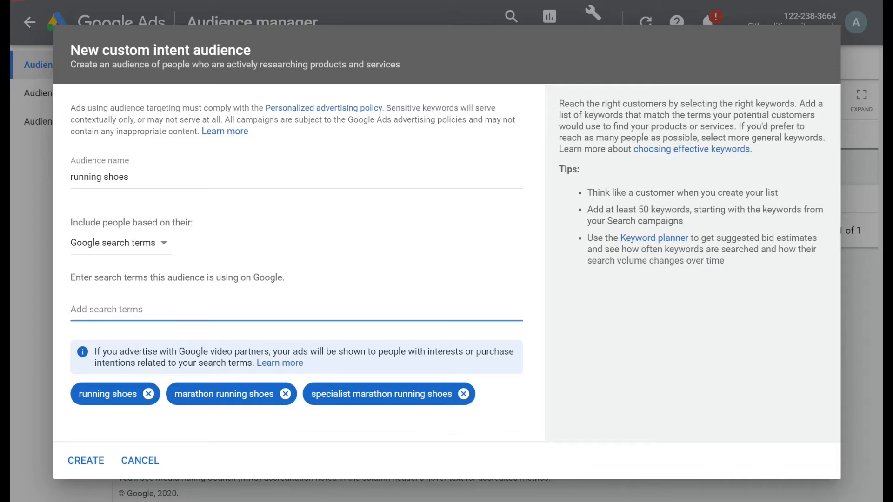
Switch the intent audience to in-market keywords and remove all three existing shoe terms
left_click(120, 245)
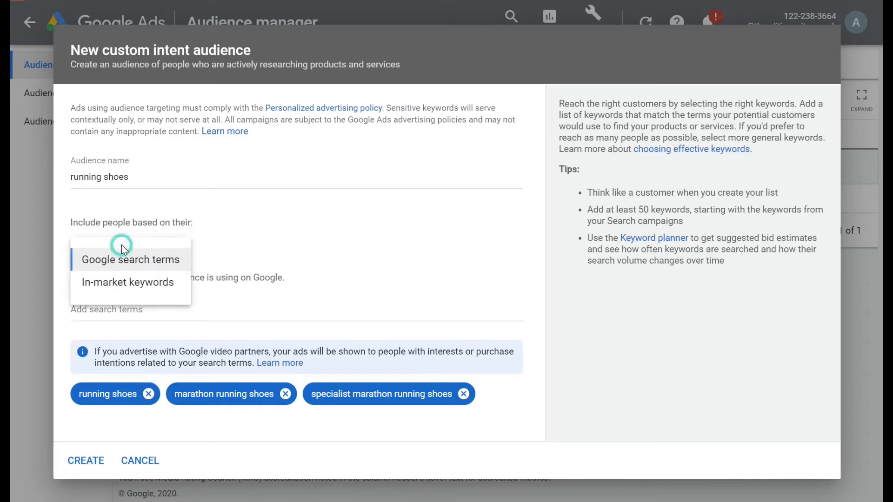
left_click(138, 284)
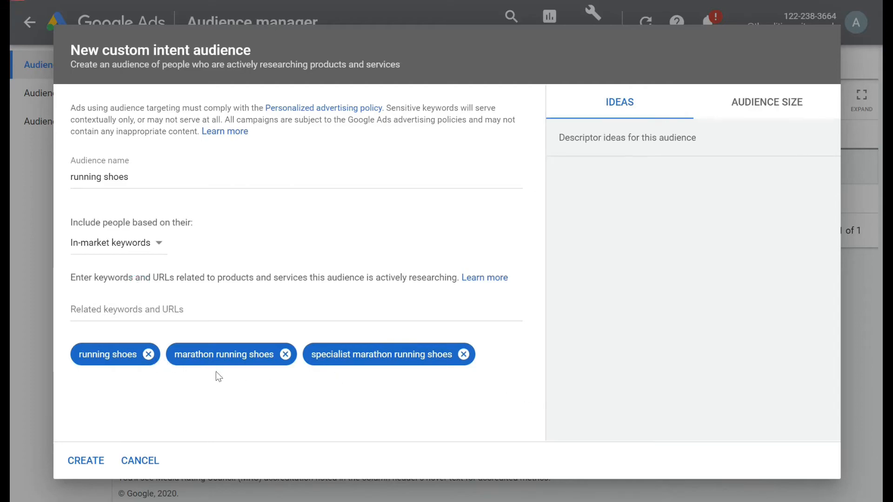
left_click(285, 355)
left_click(327, 355)
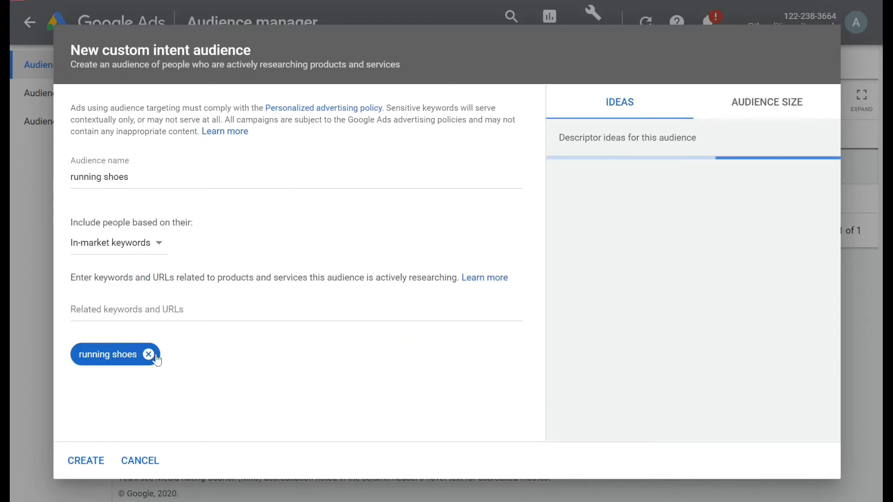
left_click(148, 354)
Add "running shoes" as an in-market keyword for the intent audience
left_click(137, 309)
type("running shcoes")
key("BackSpace")
key("BackSpace")
key("BackSpace")
type("es")
key("BackSpace")
key("BackSpace")
type("oes")
key("Return")
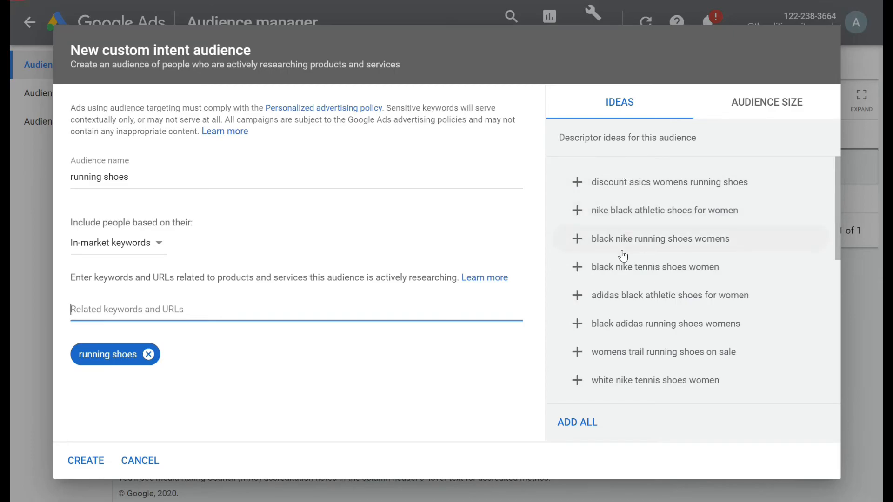
Add the suggested keywords "black adidas running shoes womens" and "women running shoes cheap" to the intent audience
scroll(622, 256, "down", 5)
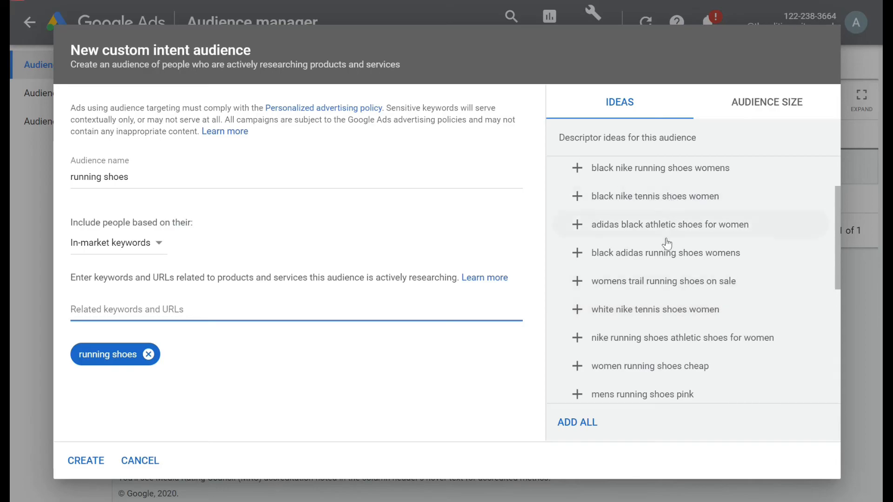
left_click(597, 254)
left_click(598, 335)
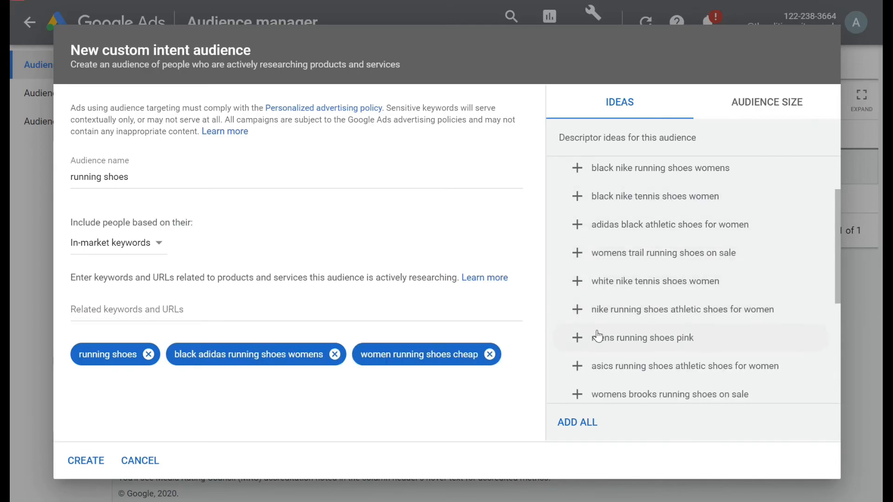
Add suggestions "adidas black athletic shoes for women", "womens brooks running shoes on sale" and "black nike tennis shoes women", and view the estimated audience size
left_click(628, 229)
left_click(644, 372)
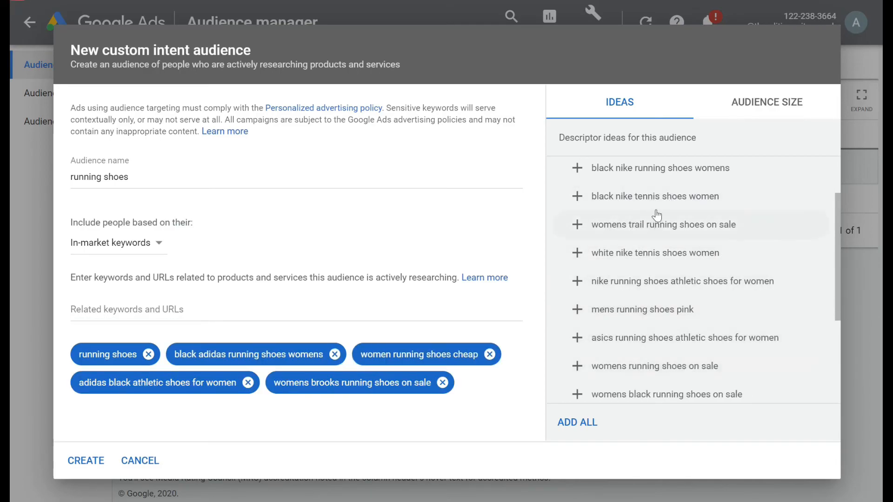
left_click(712, 195)
left_click(764, 96)
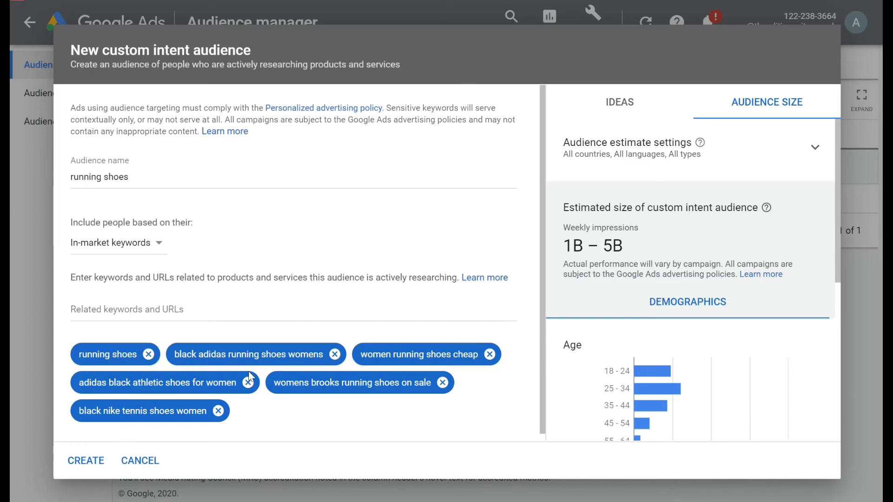
Switch the basis of the "running shoes" audience to Google search terms and create the custom intent audience
left_click(141, 246)
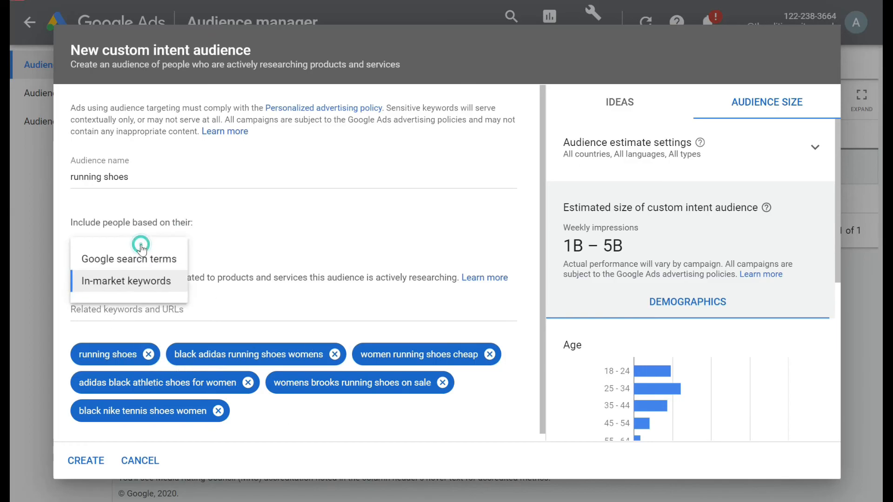
left_click(149, 259)
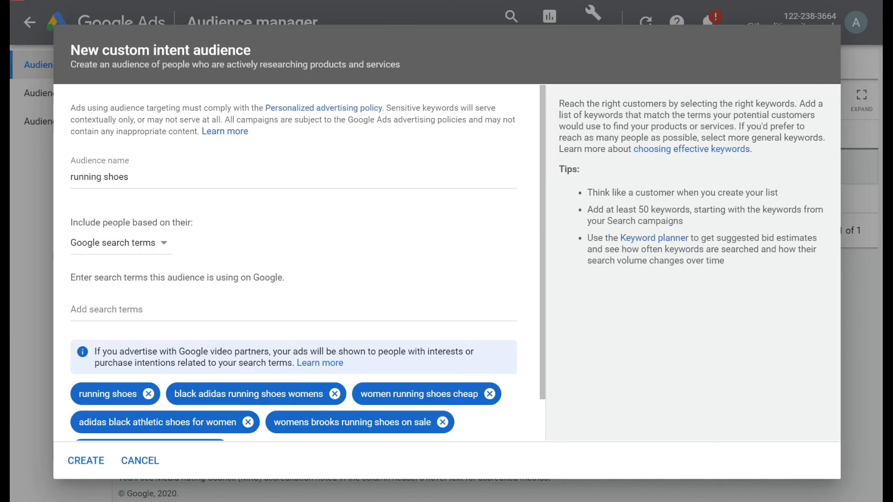
scroll(199, 381, "down", 1)
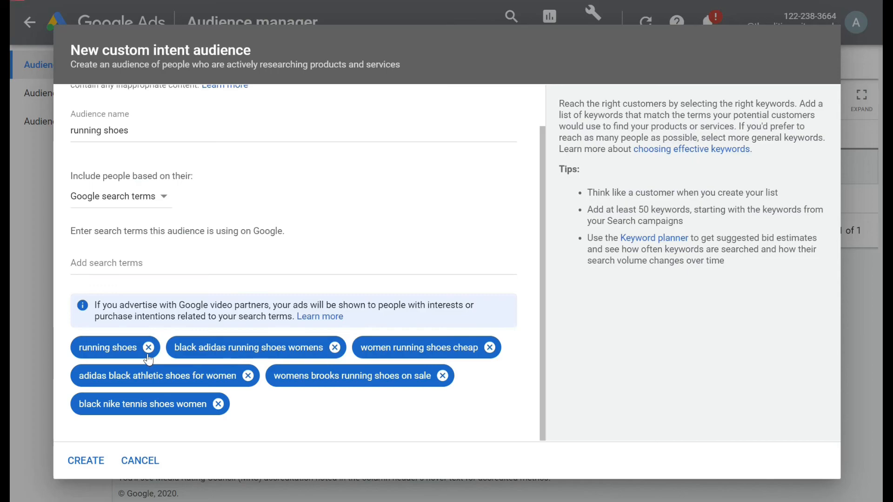
left_click(91, 461)
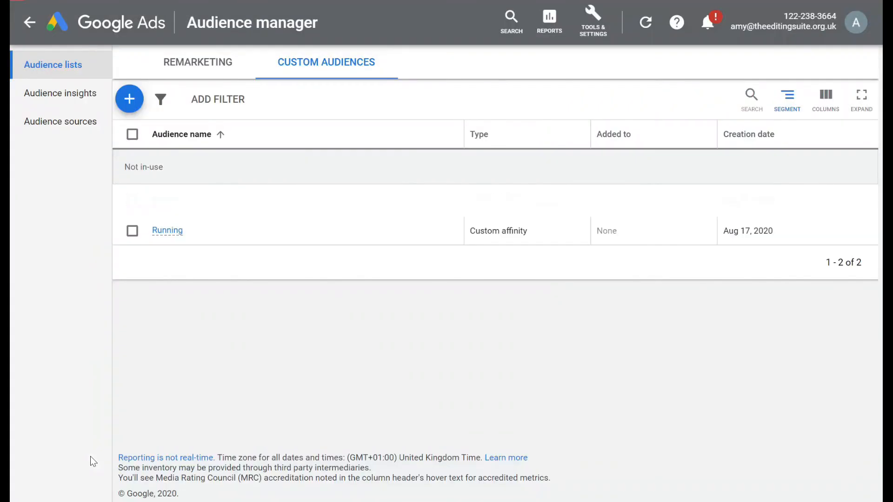